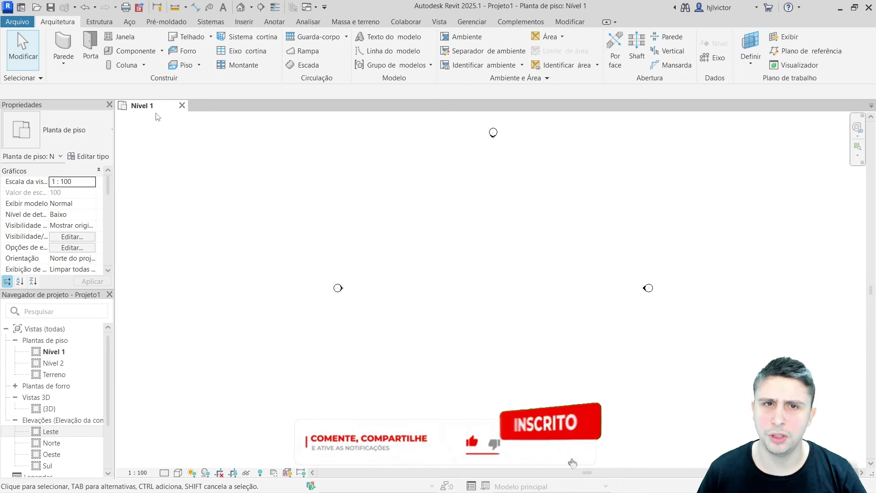
- Open the {3D} view and zoom in on the Nível 1 (0.00) and Nível 2 (2.50) level heads
double_click(50, 408)
scroll(269, 292, "up", 4)
scroll(262, 297, "up", 1)
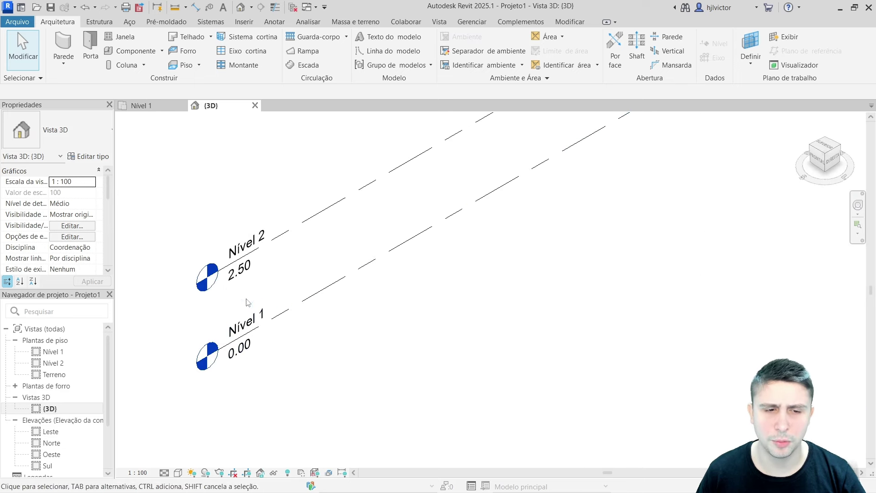
scroll(241, 293, "up", 2)
scroll(240, 292, "up", 1)
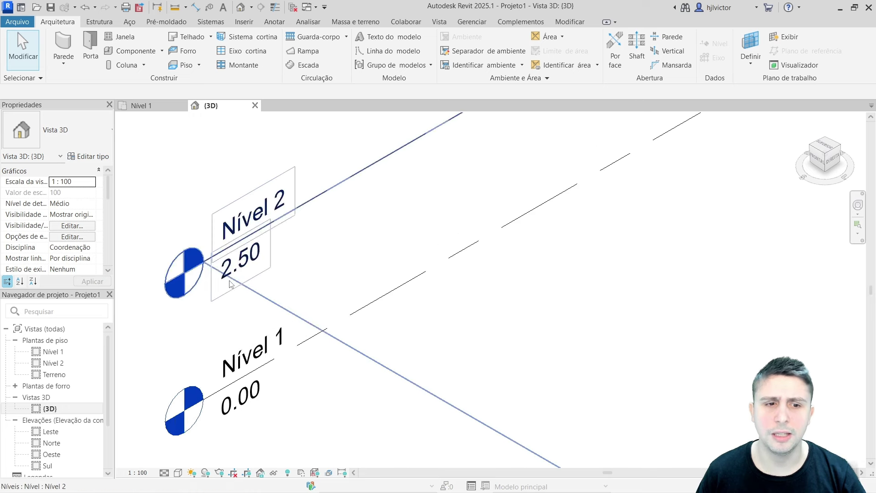
scroll(242, 292, "up", 1)
scroll(339, 300, "down", 2)
scroll(378, 297, "down", 1)
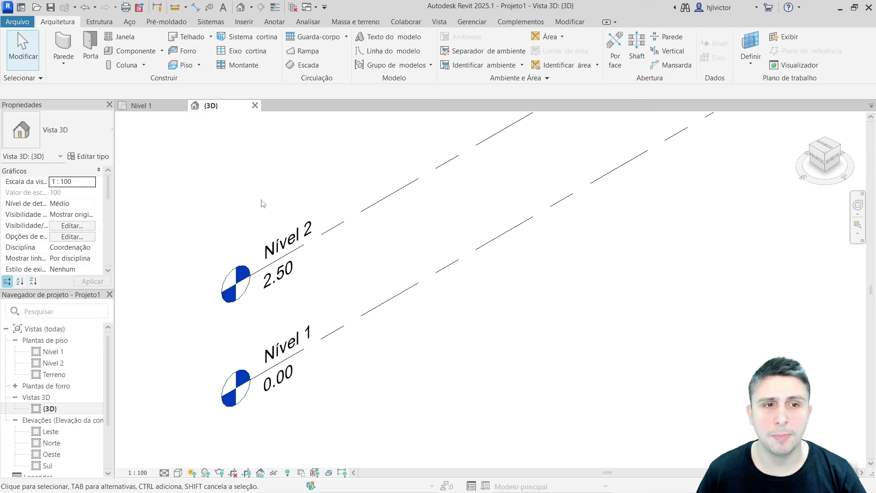
- Open the Leste elevation, centre the two level heads in view, and start the Nível (Level) tool
double_click(56, 432)
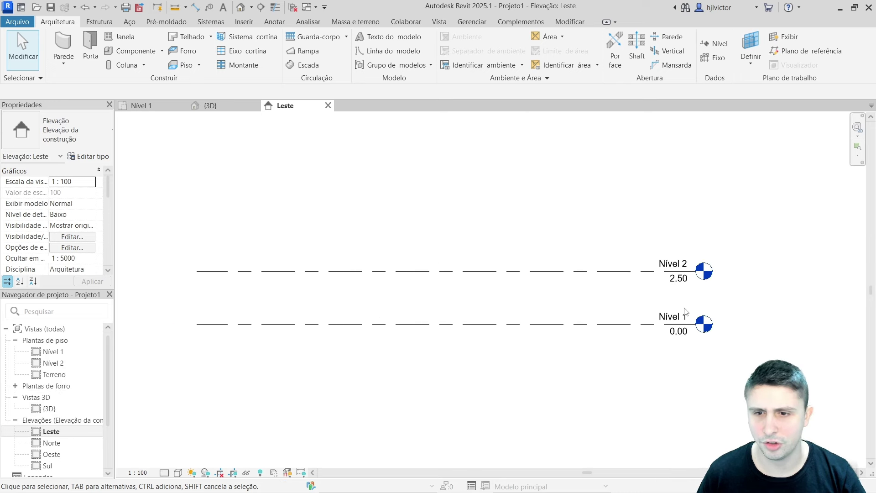
scroll(701, 307, "up", 2)
scroll(688, 300, "down", 1)
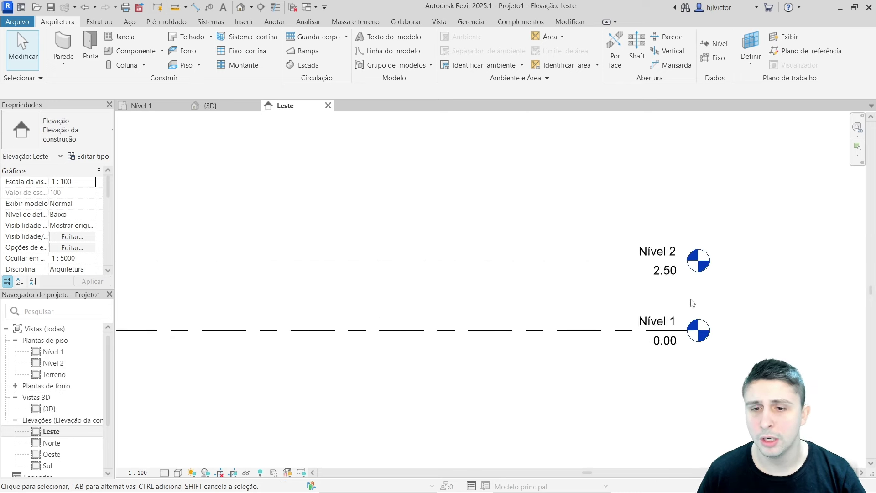
scroll(678, 299, "down", 1)
scroll(668, 298, "up", 1)
scroll(666, 297, "up", 1)
scroll(665, 297, "up", 2)
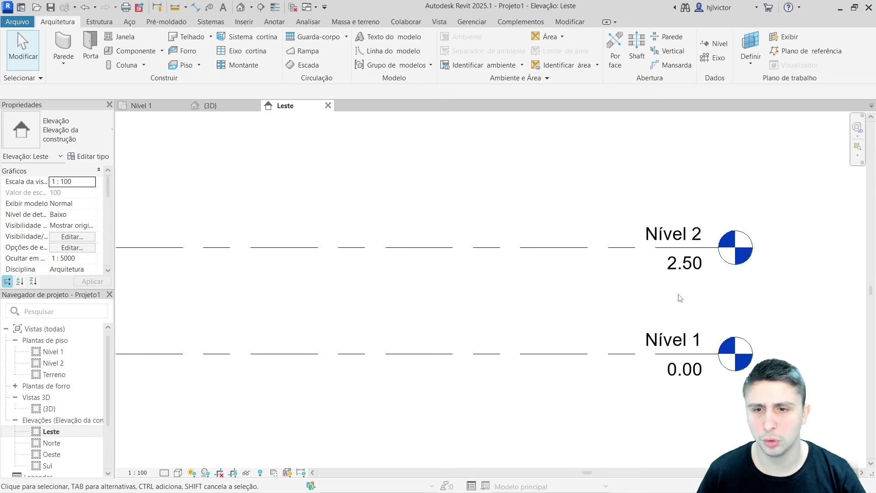
middle_click_drag(680, 297, 467, 287)
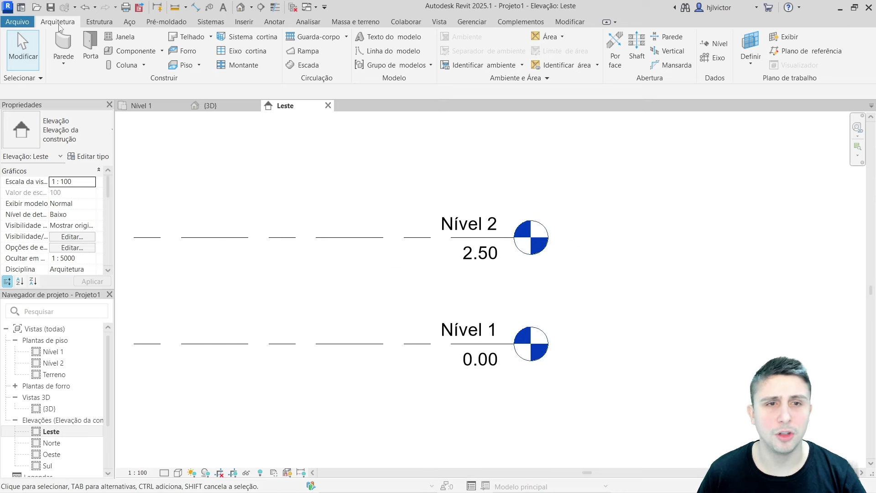
left_click(713, 47)
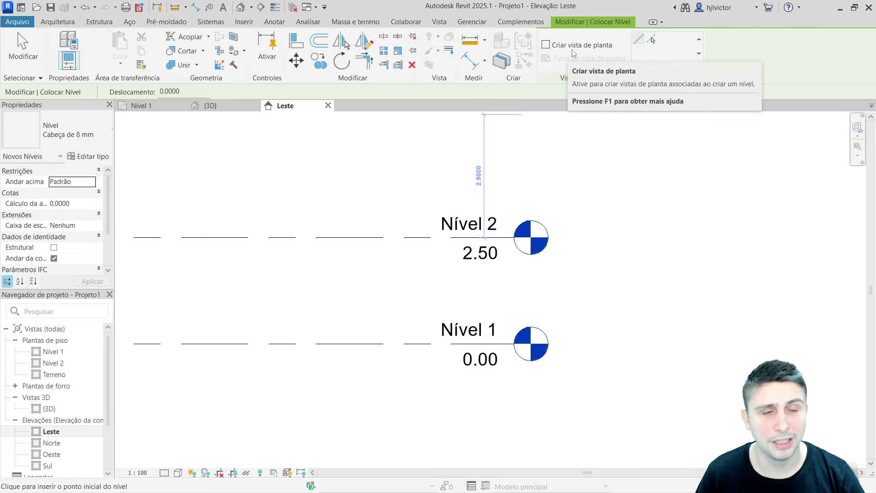
- Draw a trial level, Nível 4, at 4.30 above Nível 2
left_click(520, 160)
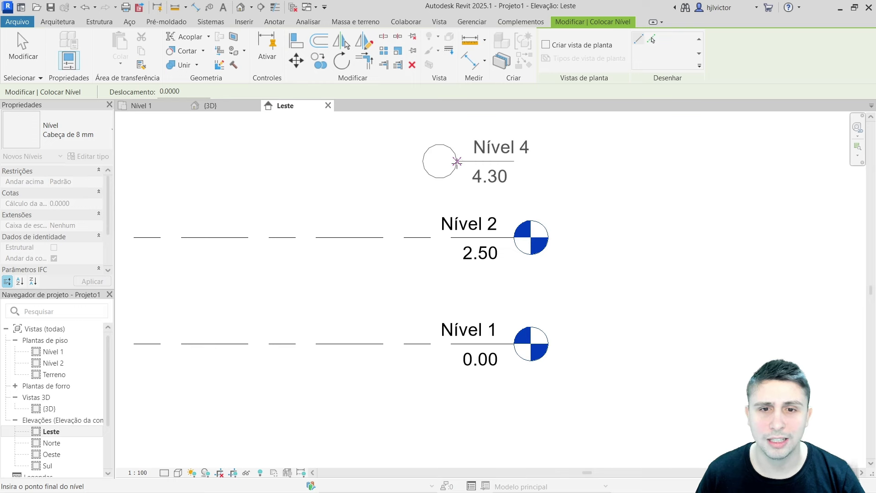
left_click(457, 161)
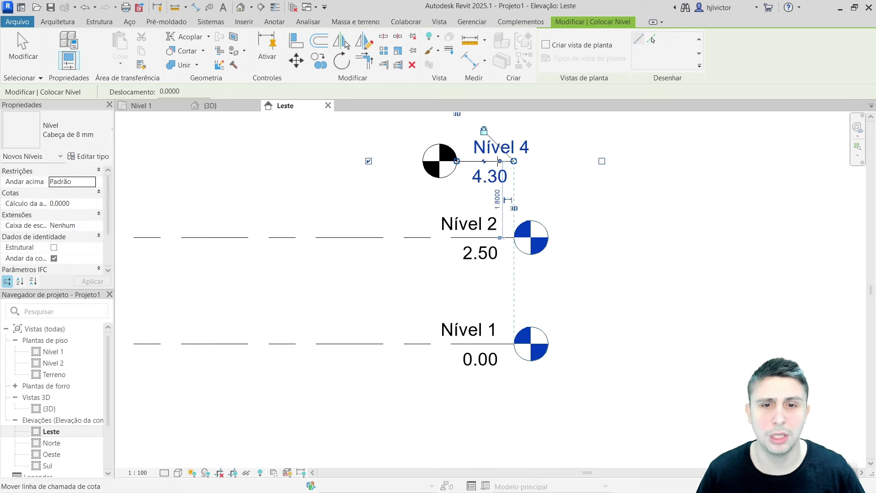
key("Escape")
key("Escape")
- Select the trial Nível 4 and delete it
scroll(540, 196, "down", 1)
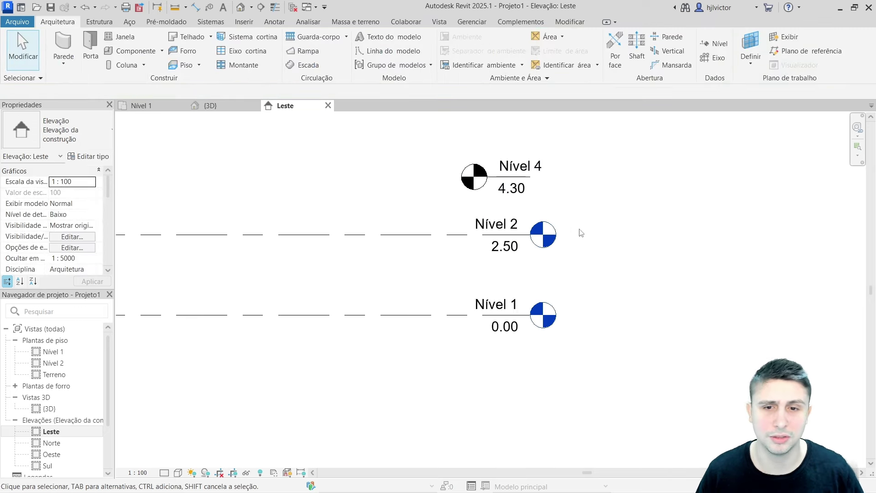
scroll(491, 182, "up", 3)
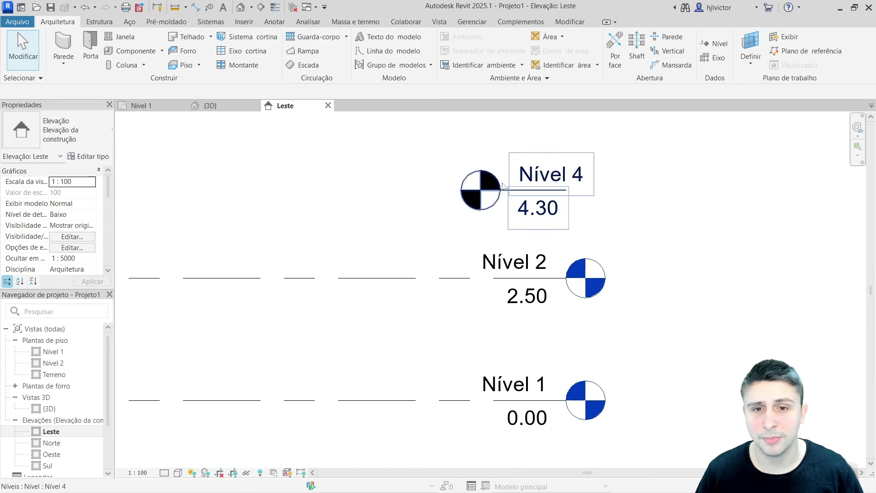
left_click(490, 182)
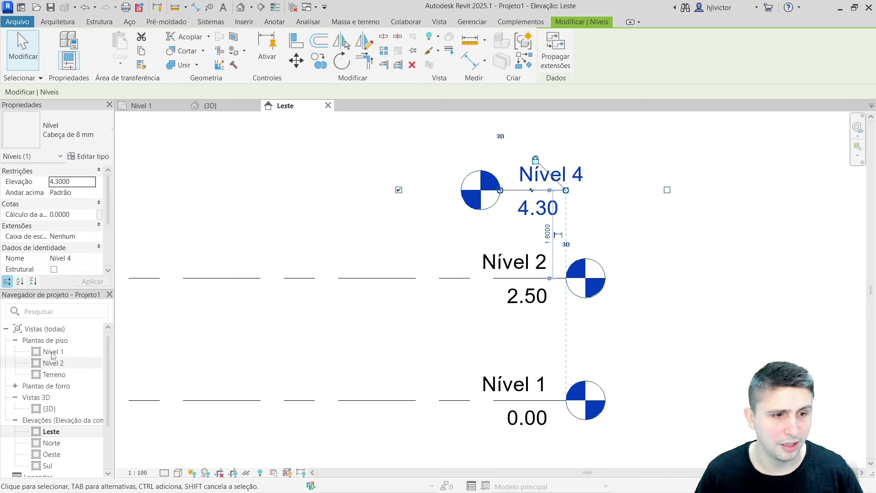
key("Escape")
left_click(509, 202)
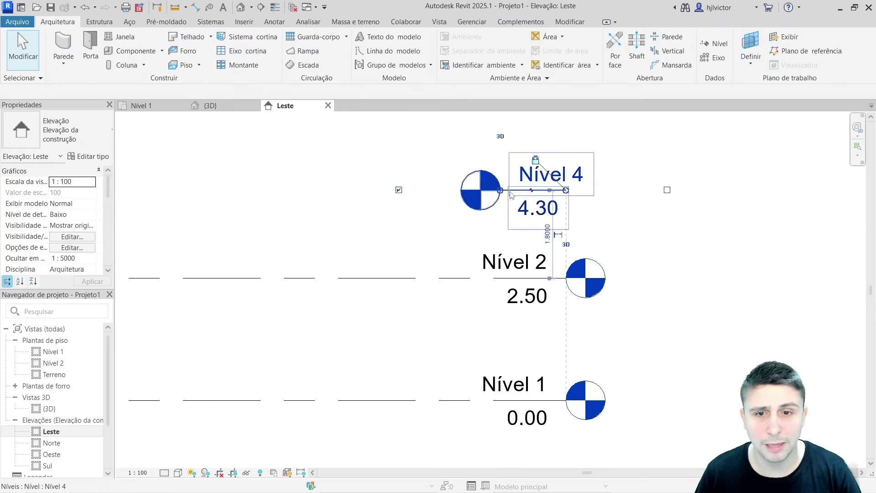
key("Delete")
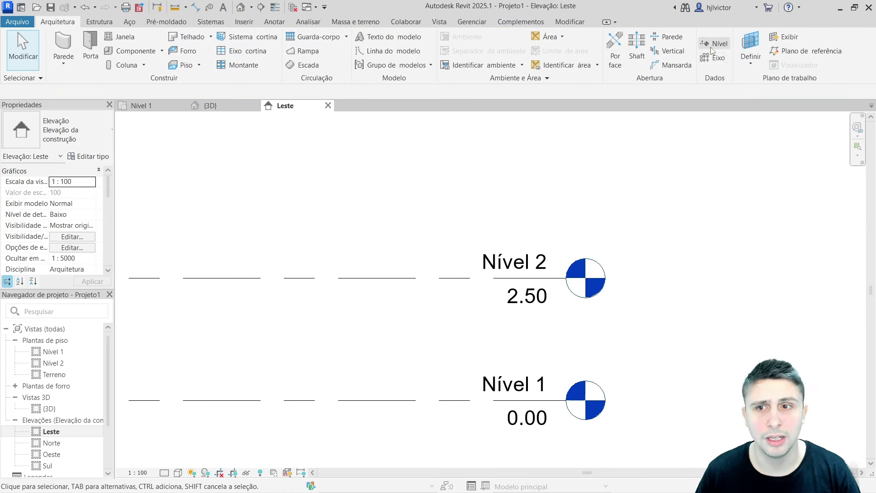
- Place a new level, Nível 5, at 4.40
left_click(714, 46)
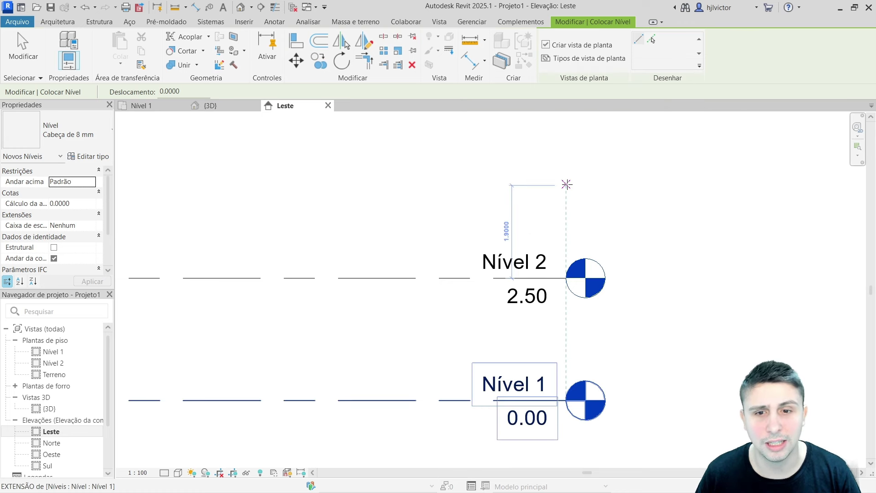
left_click(565, 184)
left_click(585, 185)
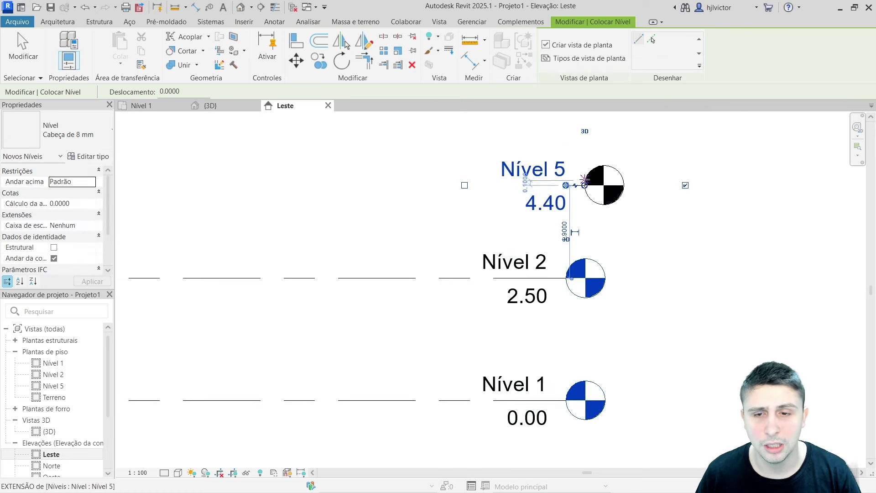
key("Escape")
key("Escape")
scroll(628, 246, "down", 1)
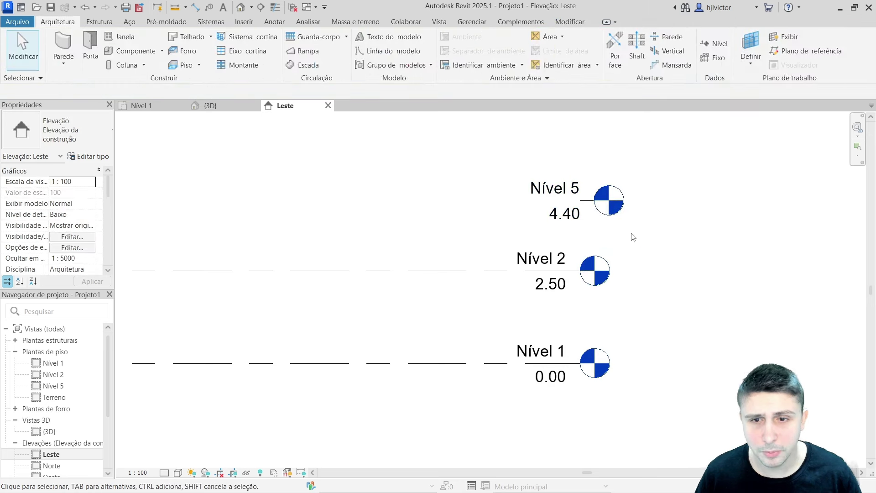
middle_click_drag(573, 247, 575, 261)
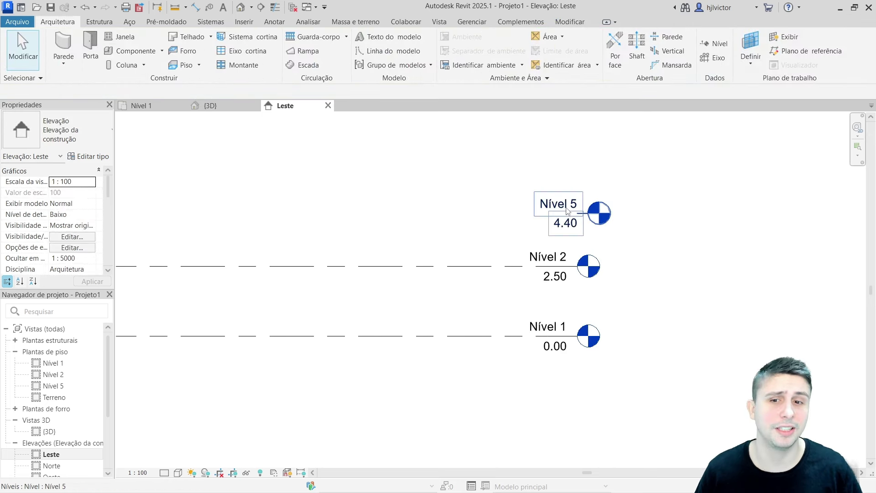
- Select Nível 5, zoom in and attempt to stretch its left end
left_click(597, 220)
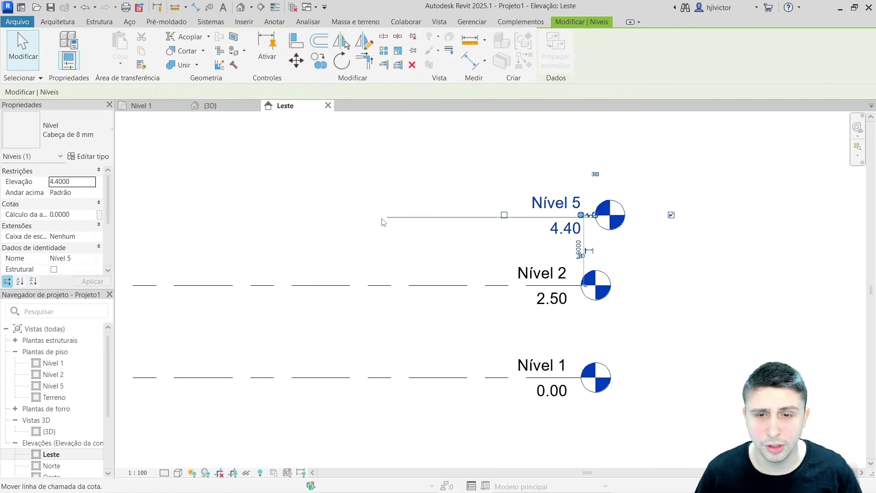
scroll(582, 218, "up", 1)
scroll(584, 215, "up", 3)
scroll(584, 215, "up", 1)
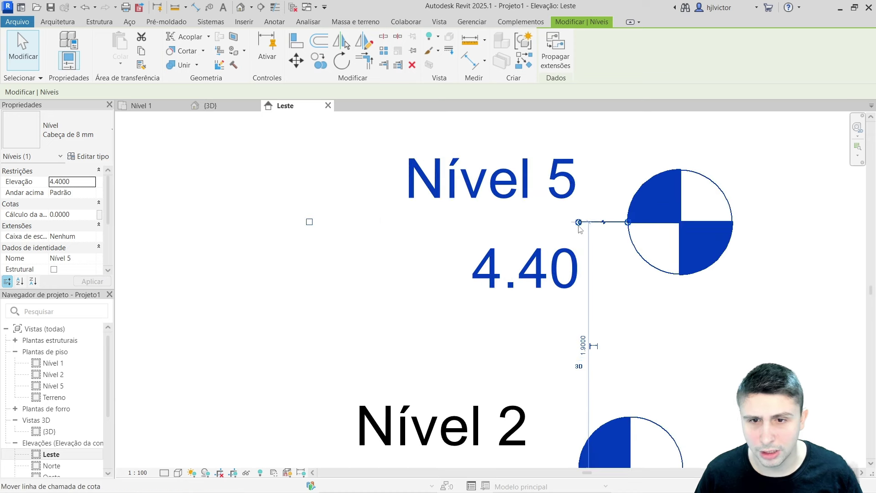
scroll(600, 231, "up", 1)
scroll(599, 231, "up", 1)
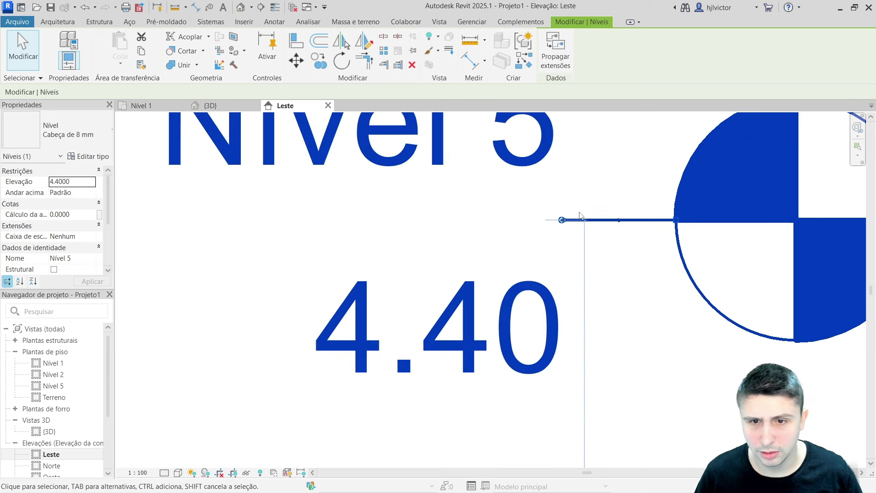
scroll(567, 219, "up", 1)
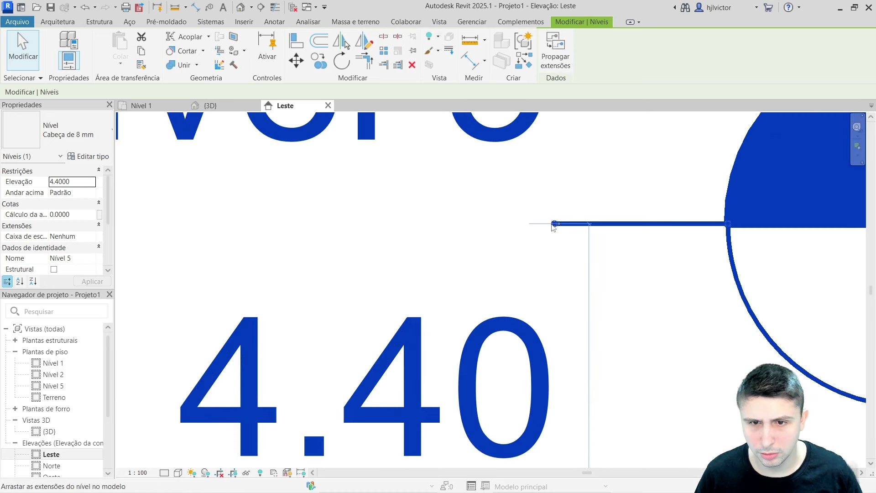
left_click_drag(560, 228, 557, 228)
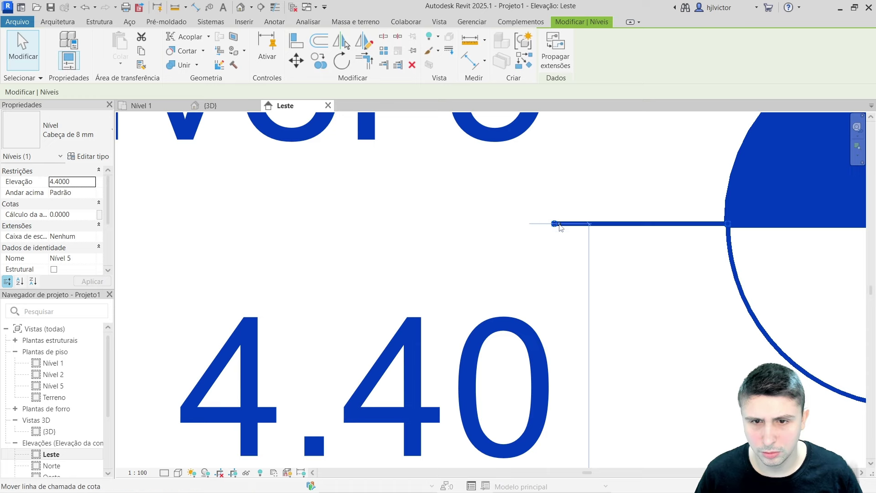
key("Escape")
left_click(565, 224)
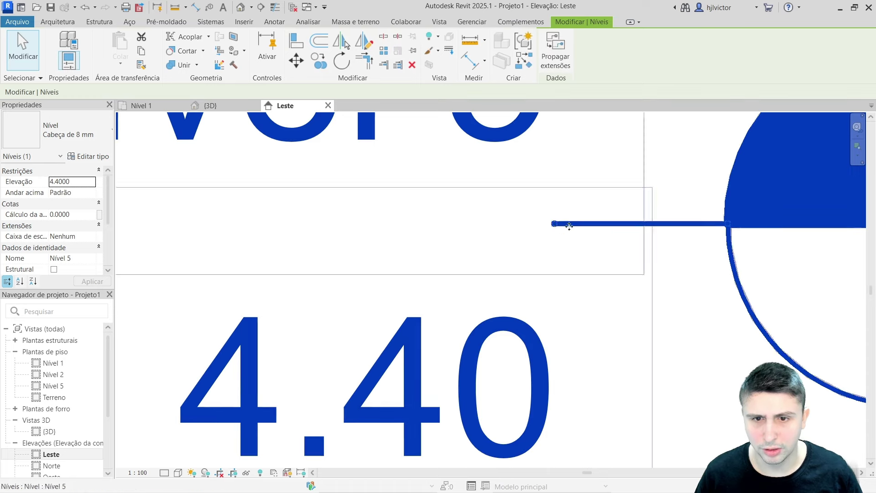
- Drag Nível 5's left end leftwards until it snaps to the ends of Nível 1 and Nível 2
scroll(565, 228, "down", 1)
left_click_drag(565, 233, 189, 231)
scroll(564, 246, "down", 1)
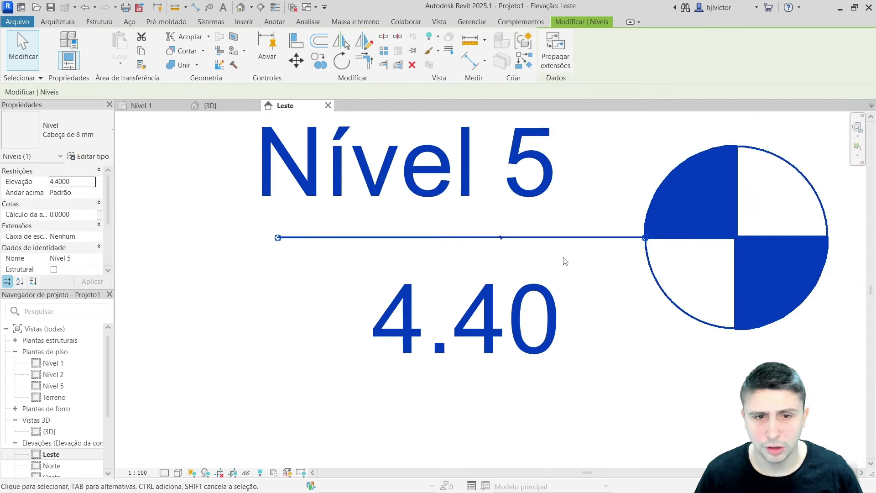
scroll(563, 247, "down", 2)
left_click_drag(535, 238, 192, 237)
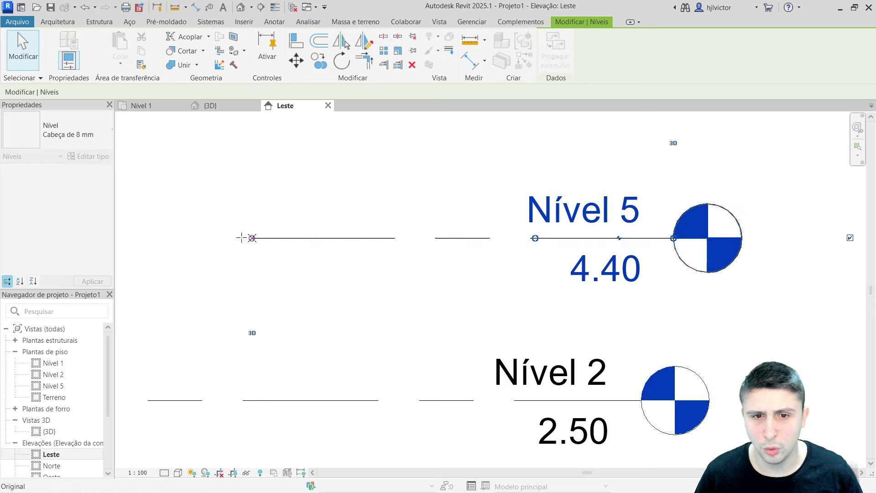
scroll(639, 238, "down", 2)
scroll(580, 238, "down", 2)
middle_click_drag(483, 204, 663, 214)
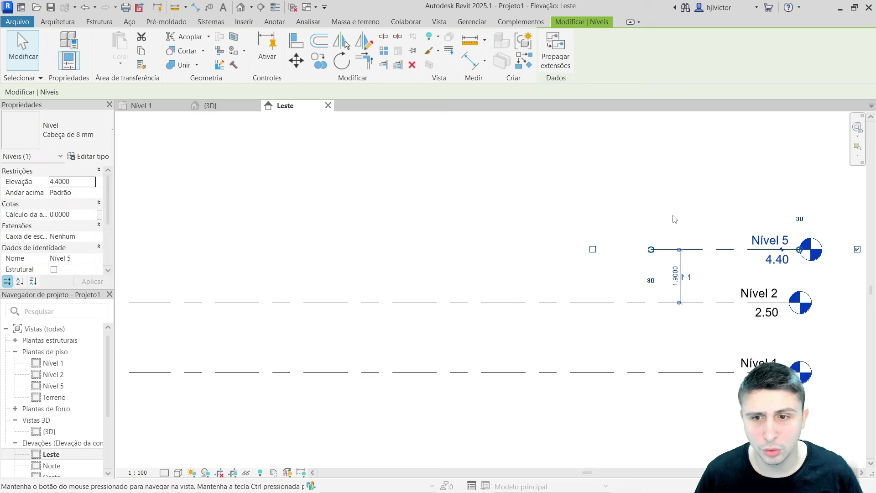
left_click_drag(651, 249, 185, 249)
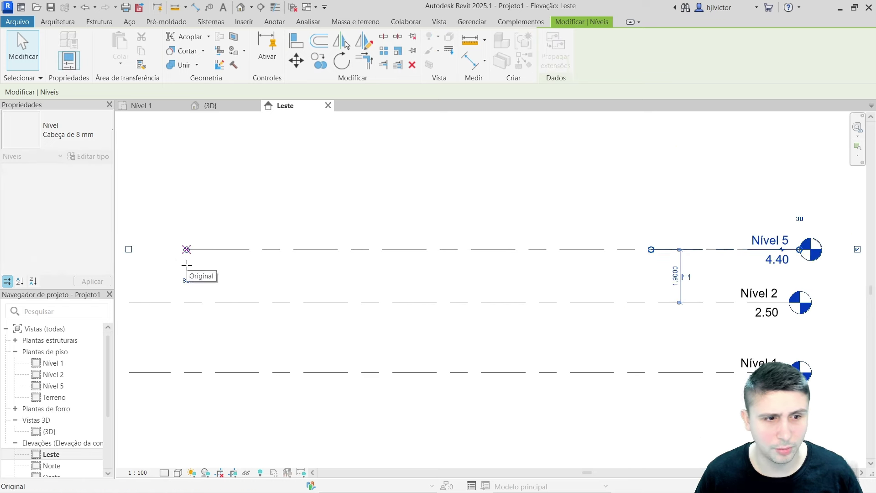
middle_click_drag(258, 246, 408, 246)
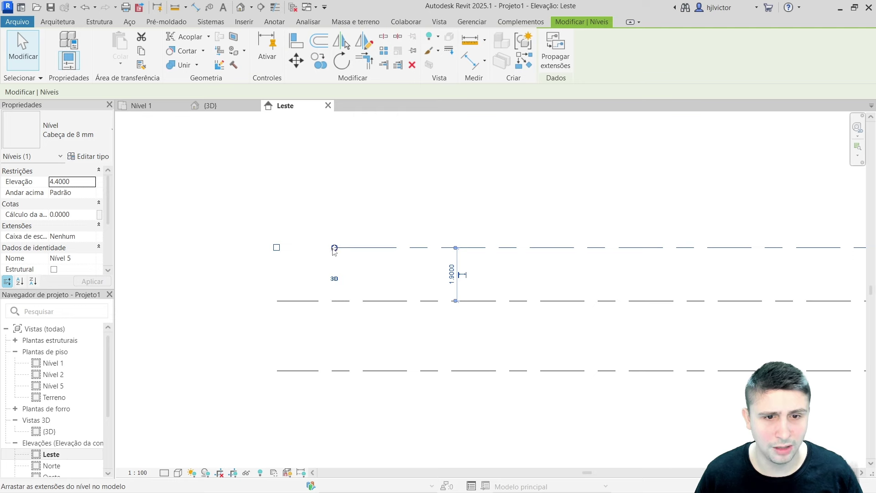
left_click_drag(335, 250, 279, 247)
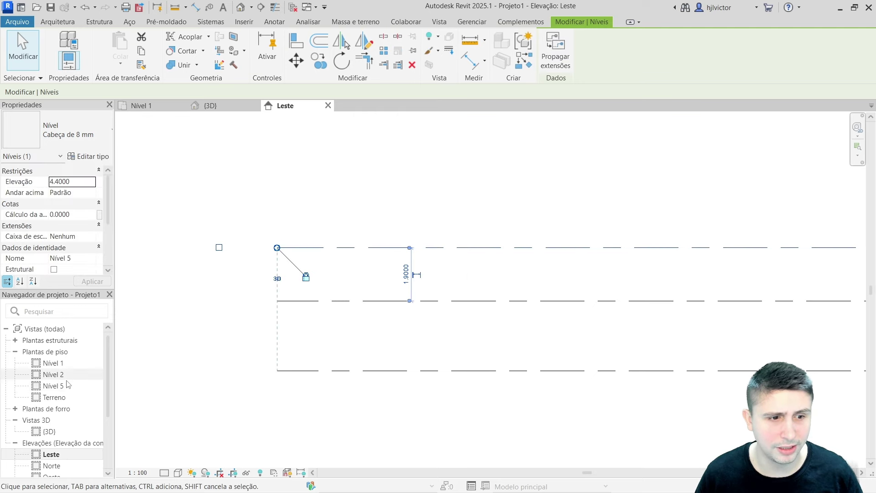
- Rename the Nível 5 floor plan to 'Nível 3' and accept renaming the level to match
right_click(65, 387)
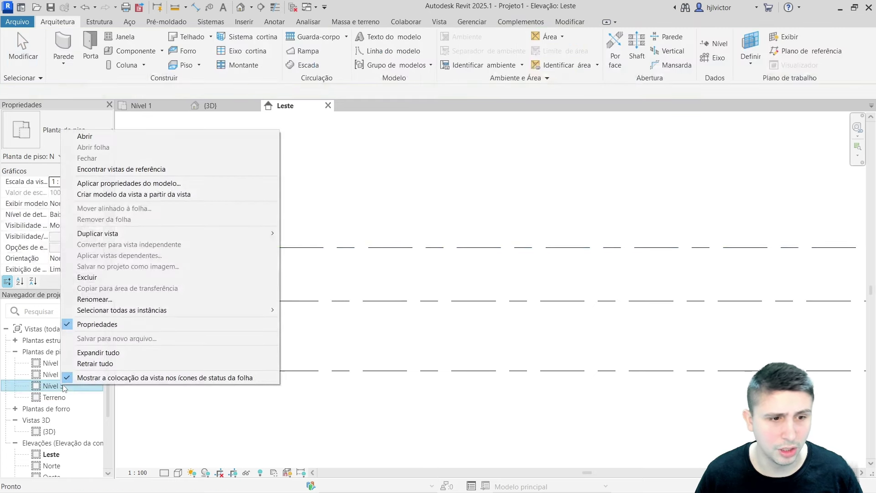
left_click(92, 299)
type("Nível 3")
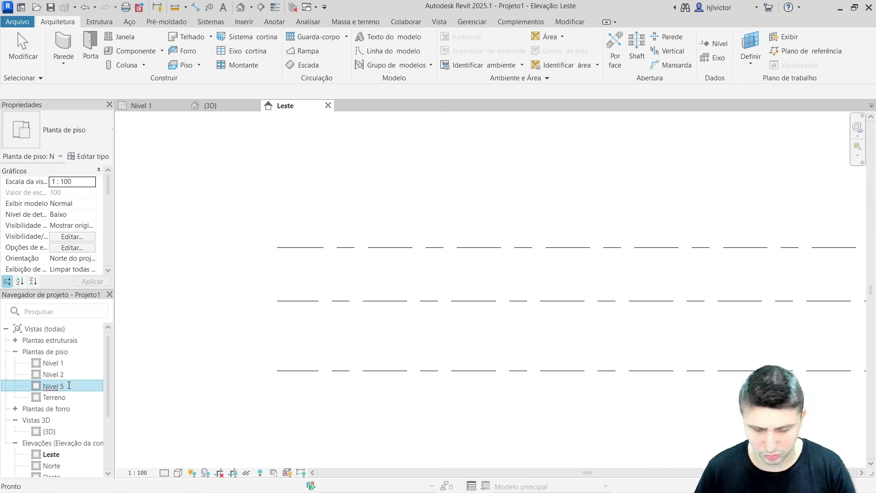
key("Return")
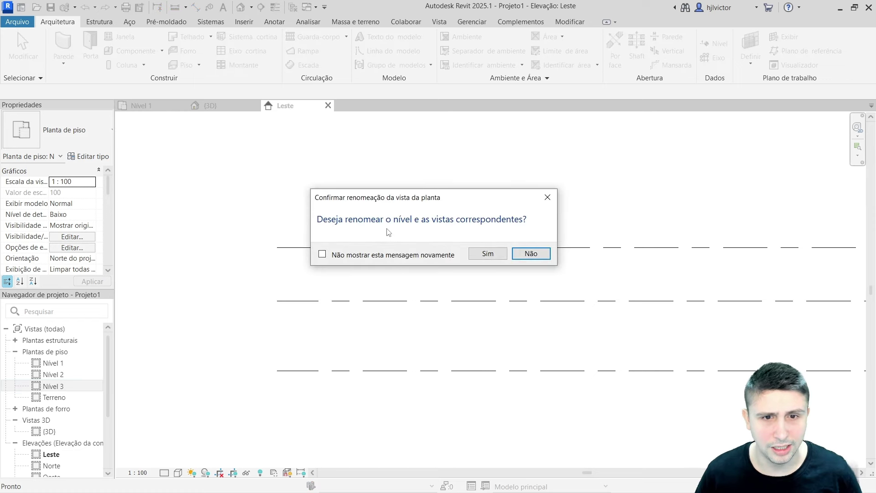
left_click(483, 253)
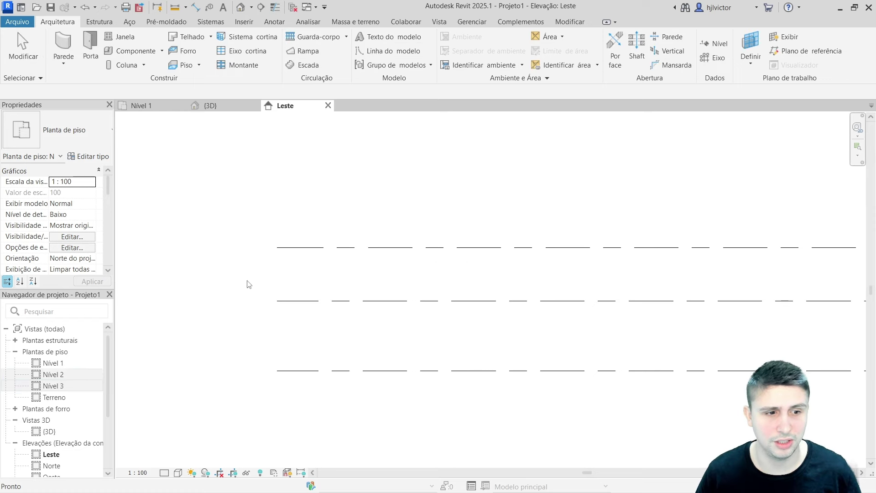
scroll(247, 284, "down", 1)
scroll(733, 246, "up", 1)
scroll(632, 273, "up", 1)
- Align Nível 3's level head with the other level heads
left_click(615, 266)
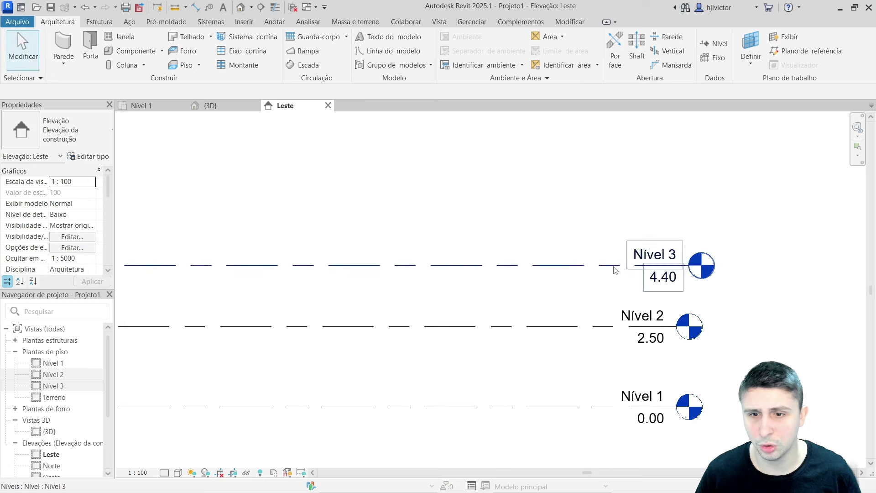
left_click(683, 273)
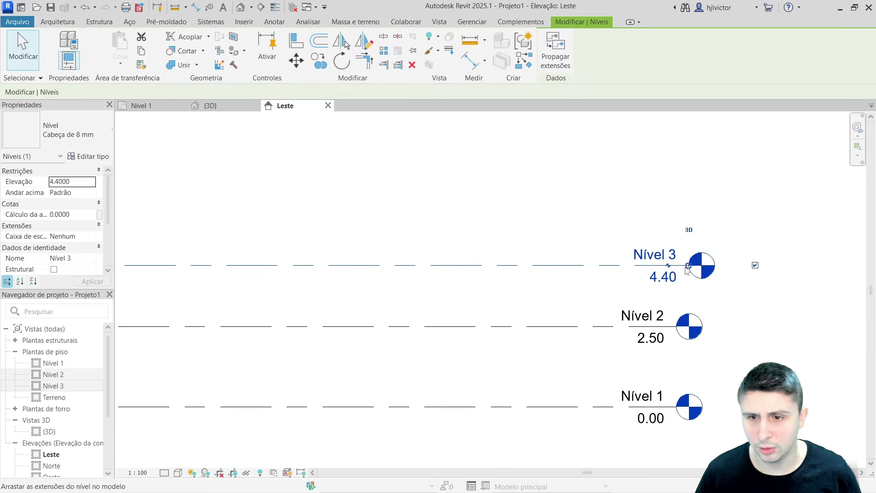
left_click_drag(687, 266, 677, 266)
- Change Nível 3's elevation from 4.40 to 4.00 and recentre the levels in view
left_click(573, 219)
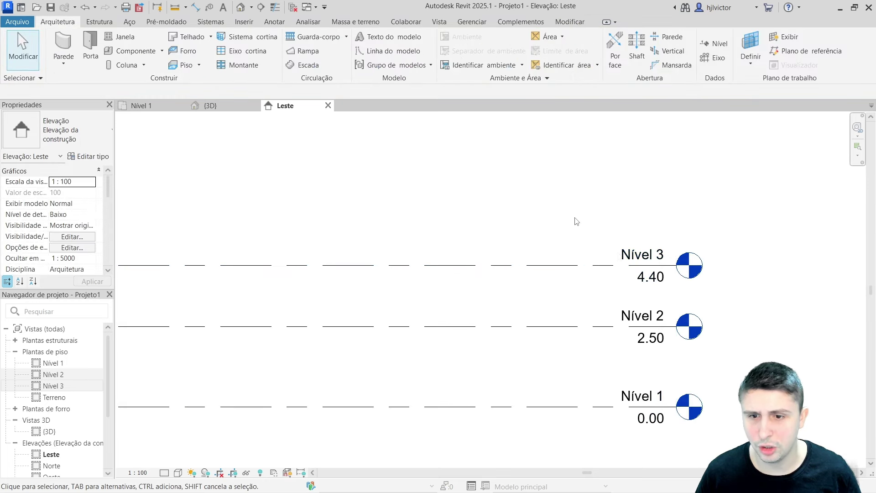
left_click(645, 279)
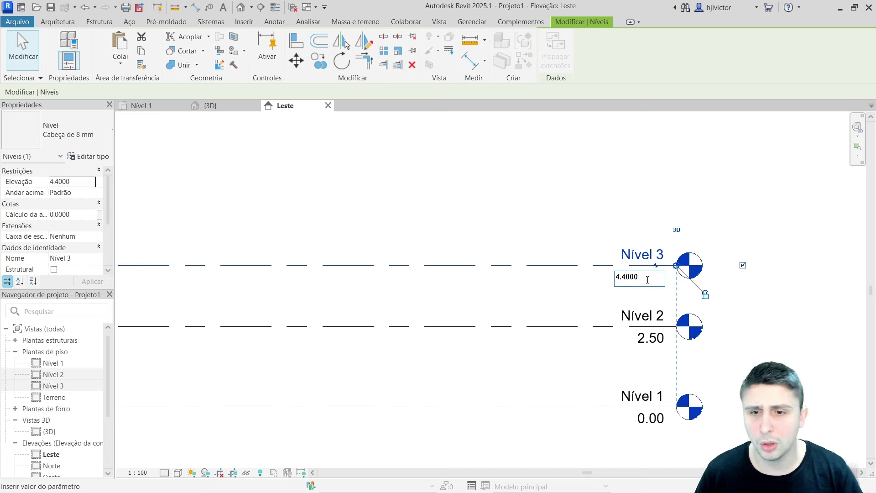
type("4")
key("Return")
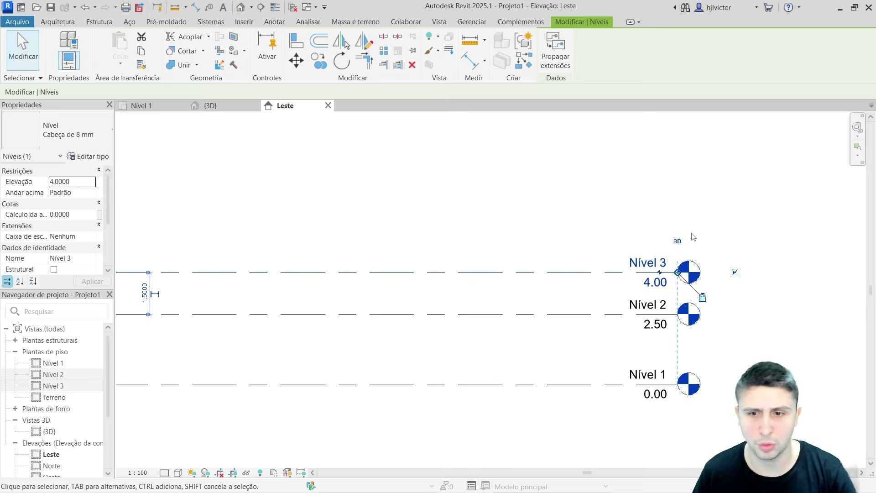
scroll(739, 265, "down", 1)
left_click(739, 264)
scroll(689, 339, "up", 2)
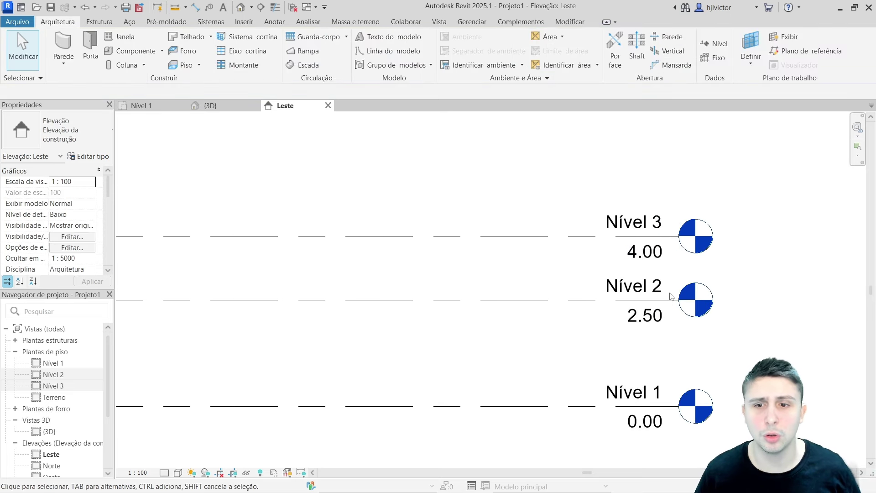
middle_click_drag(593, 299, 383, 271)
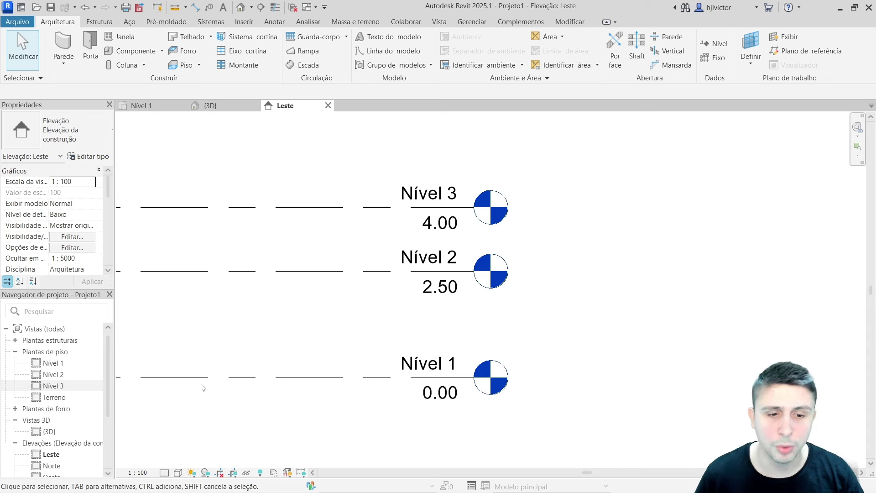
left_click(260, 472)
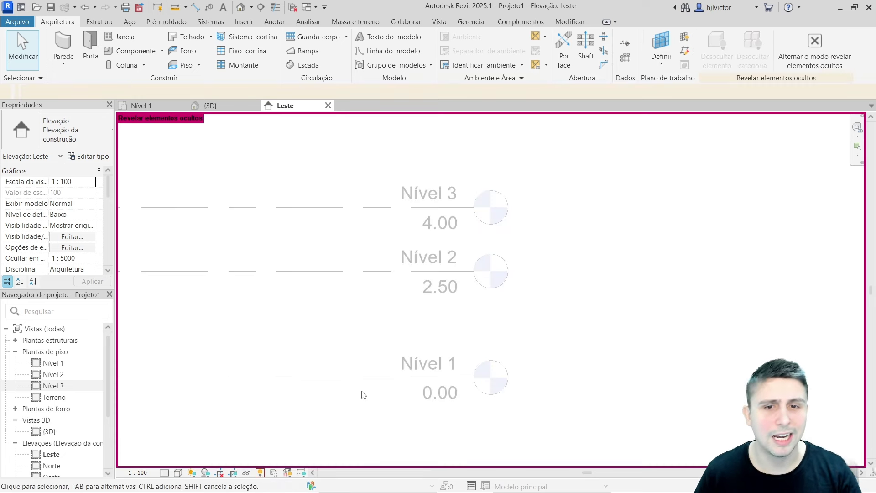
left_click(261, 473)
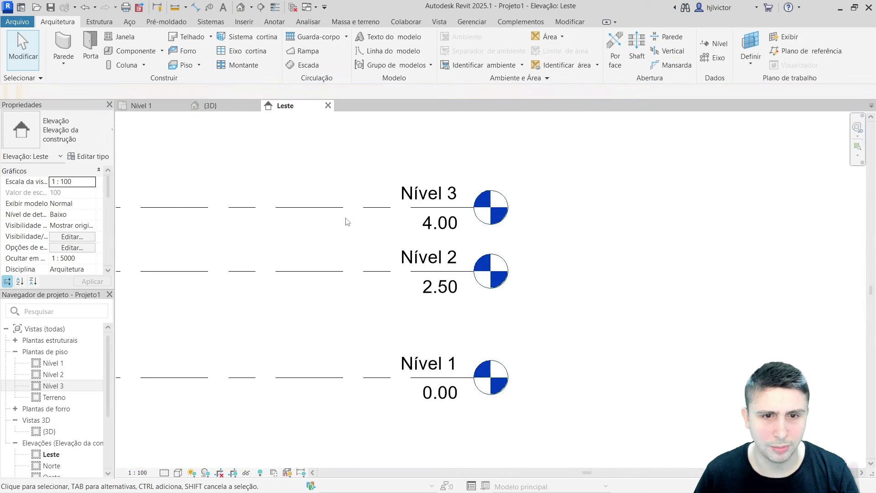
right_click(353, 216)
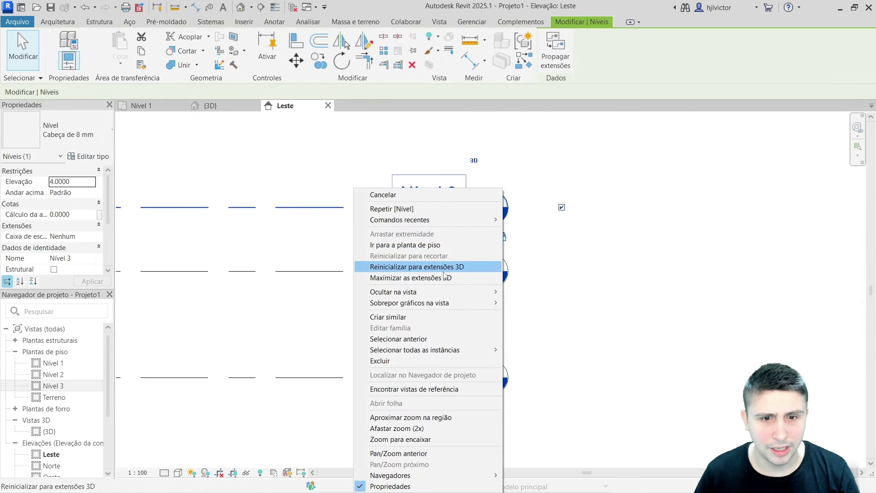
left_click(525, 293)
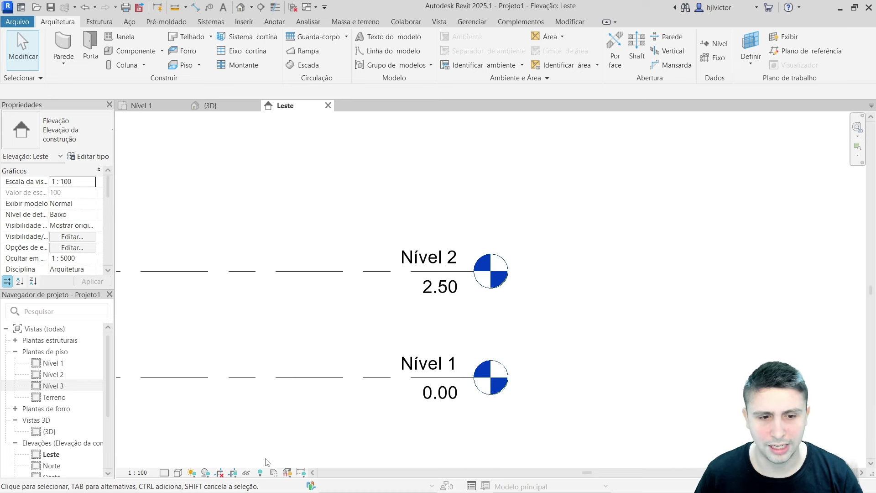
left_click(260, 473)
left_click(339, 208)
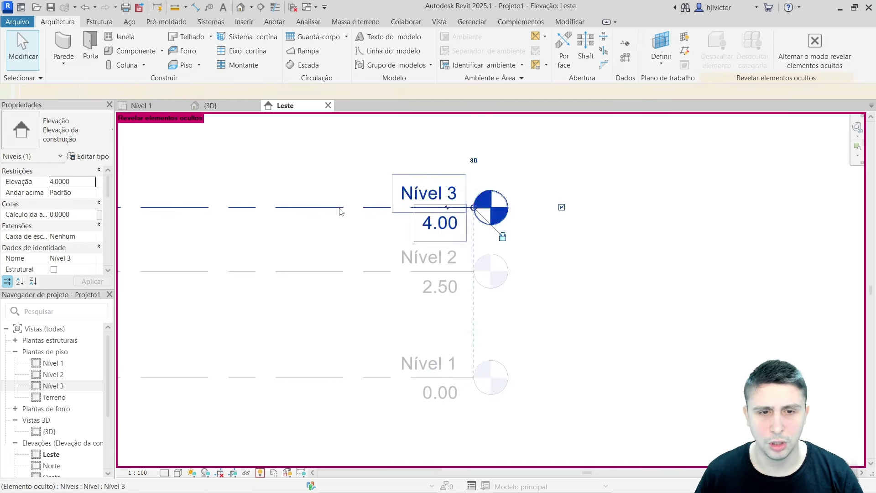
right_click(339, 210)
mouse_move(376, 291)
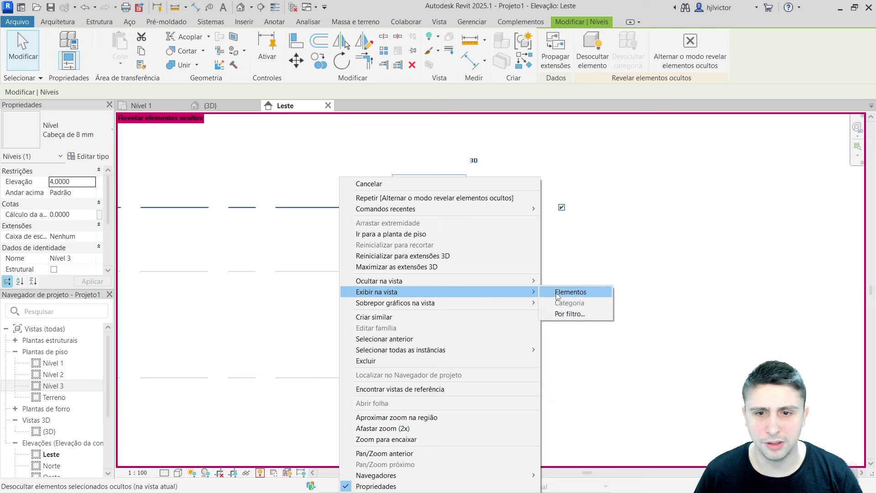
left_click(557, 295)
left_click(260, 473)
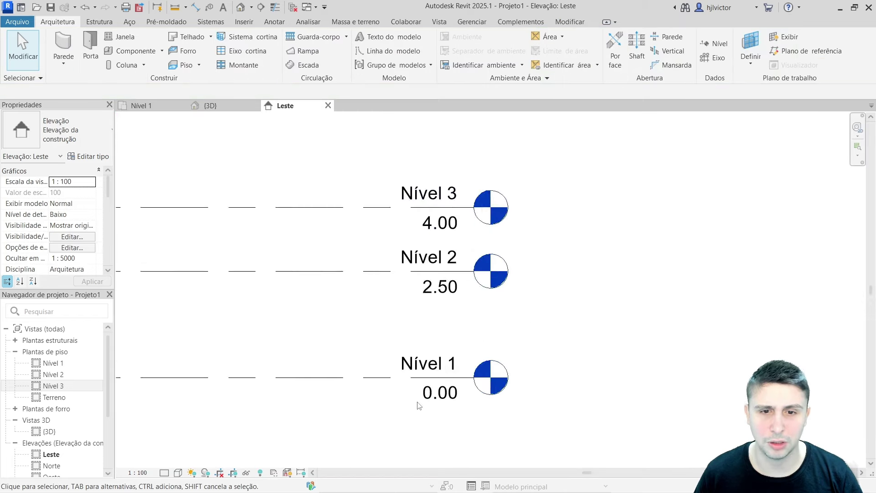
scroll(658, 313, "down", 1)
scroll(606, 305, "down", 1)
scroll(610, 311, "up", 2)
scroll(611, 310, "up", 1)
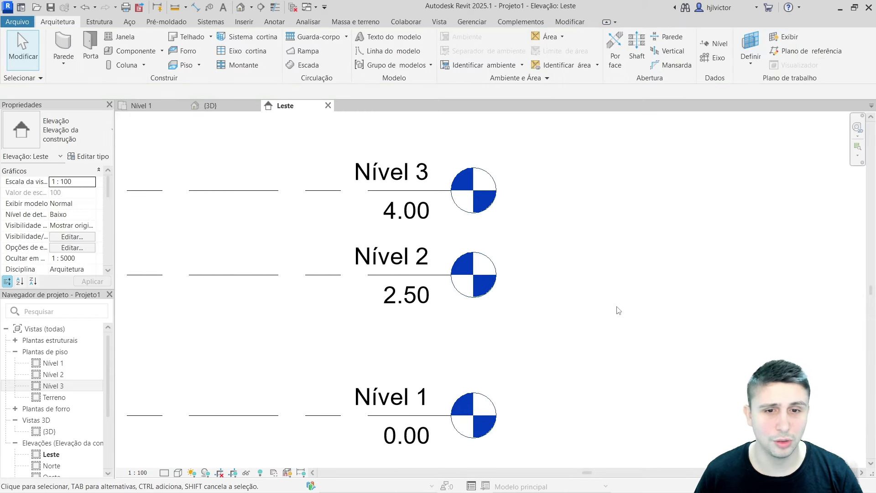
middle_click_drag(618, 307, 548, 301)
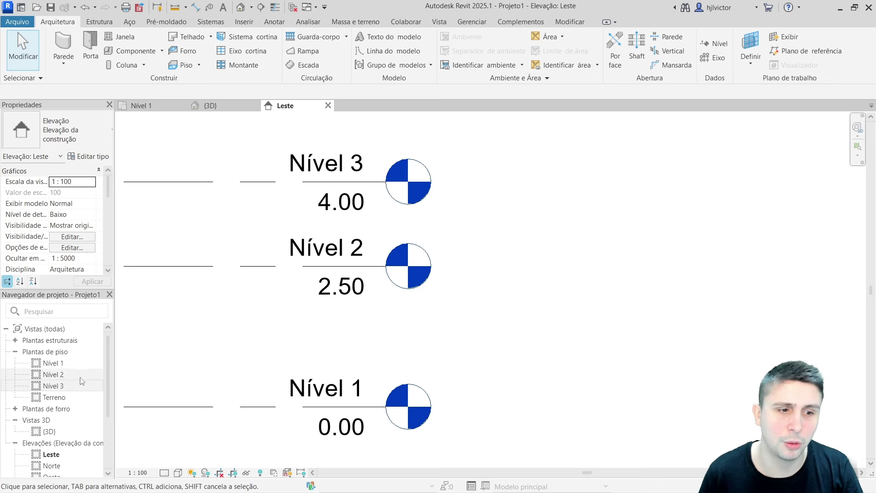
scroll(37, 346, "down", 3)
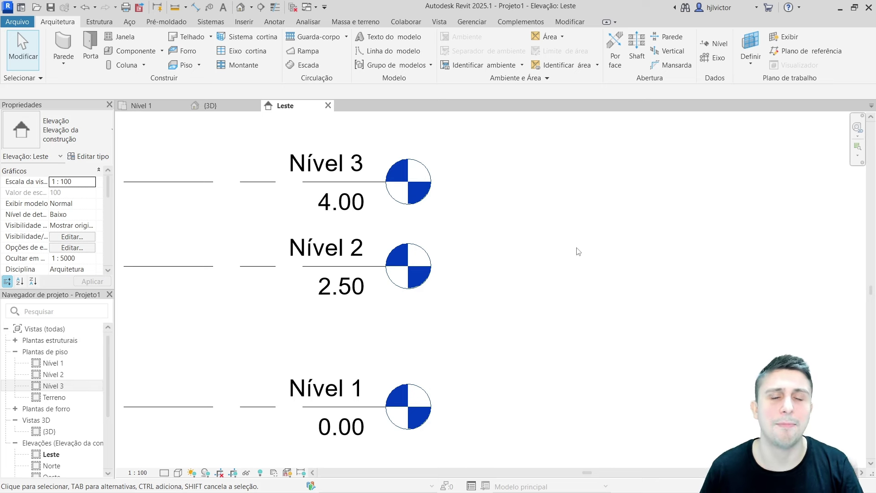